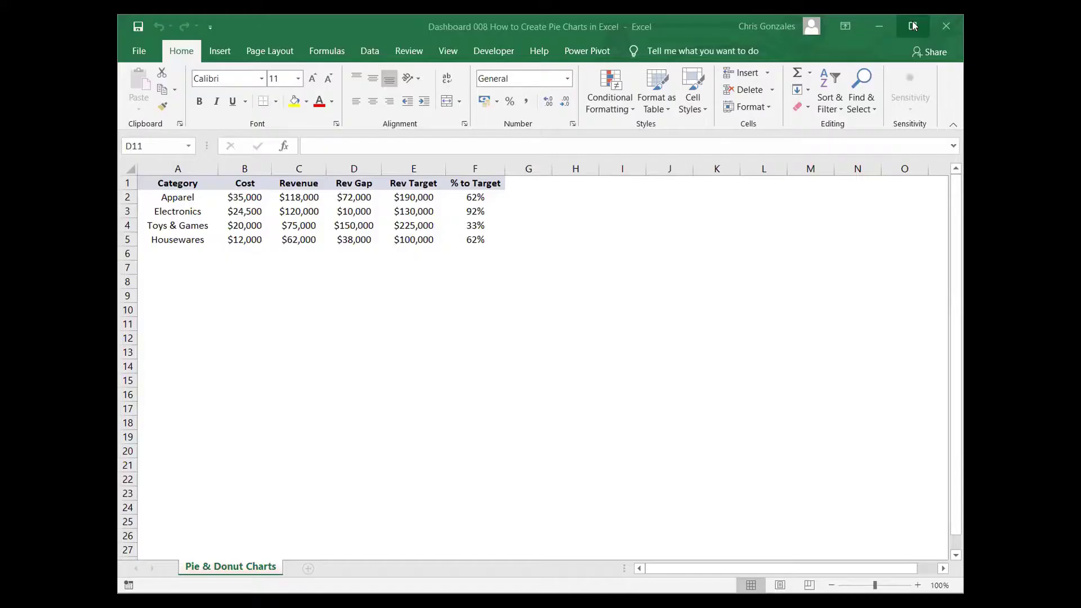
Maximize the Excel window and select the category labels in column A
{"action": "left_click", "coordinate": [913, 26]}
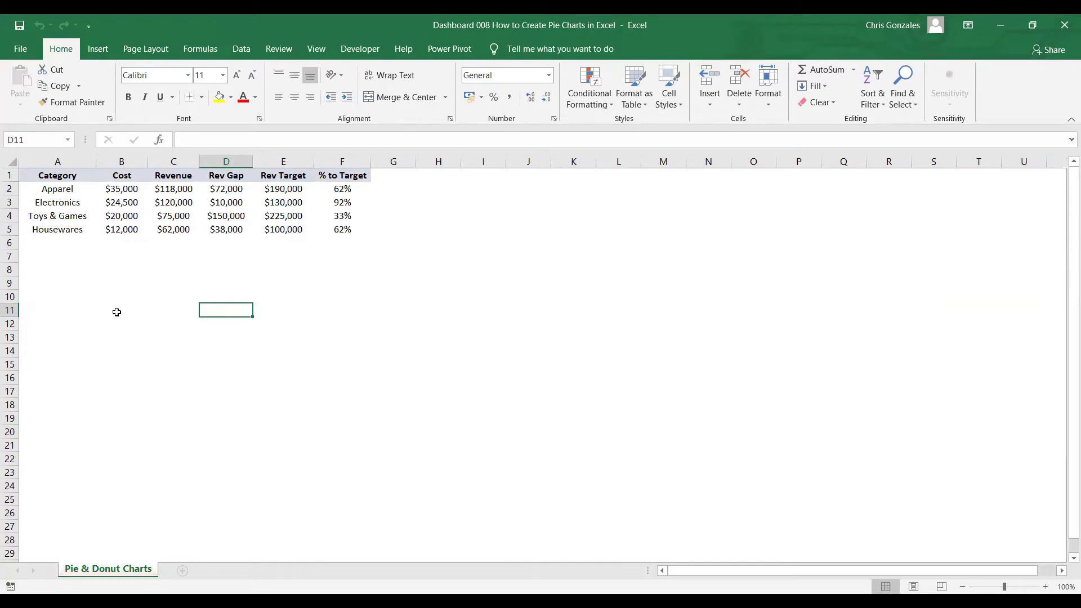
{"action": "left_click_drag", "start_coordinate": [50, 172], "coordinate": [79, 224]}
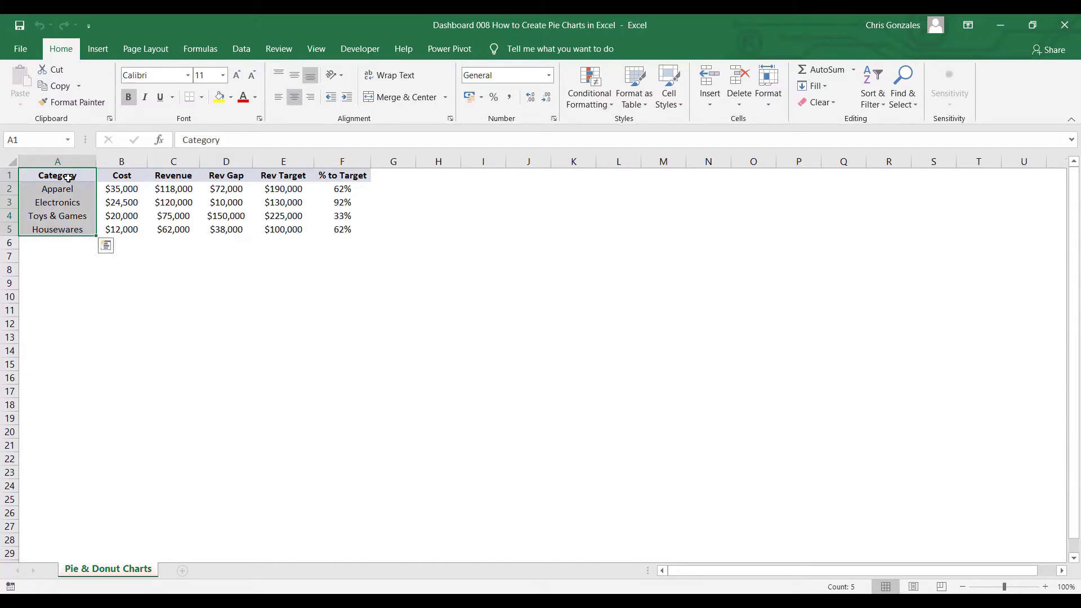
Insert a 2-D pie chart from the Category and Cost data in A1:B5
{"action": "left_click_drag", "start_coordinate": [72, 180], "coordinate": [105, 232]}
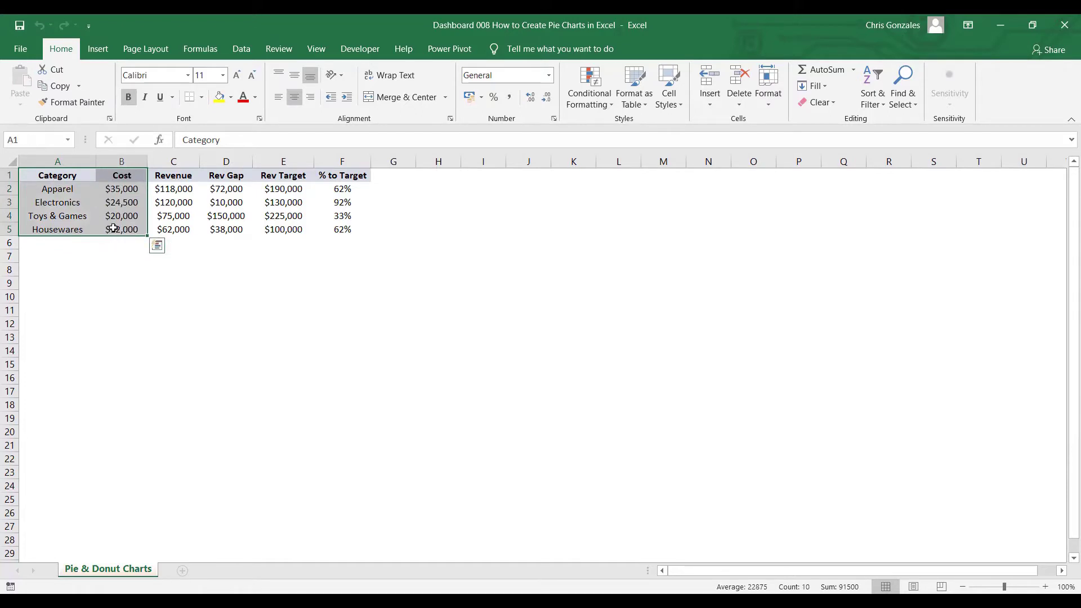
{"action": "left_click", "coordinate": [97, 51]}
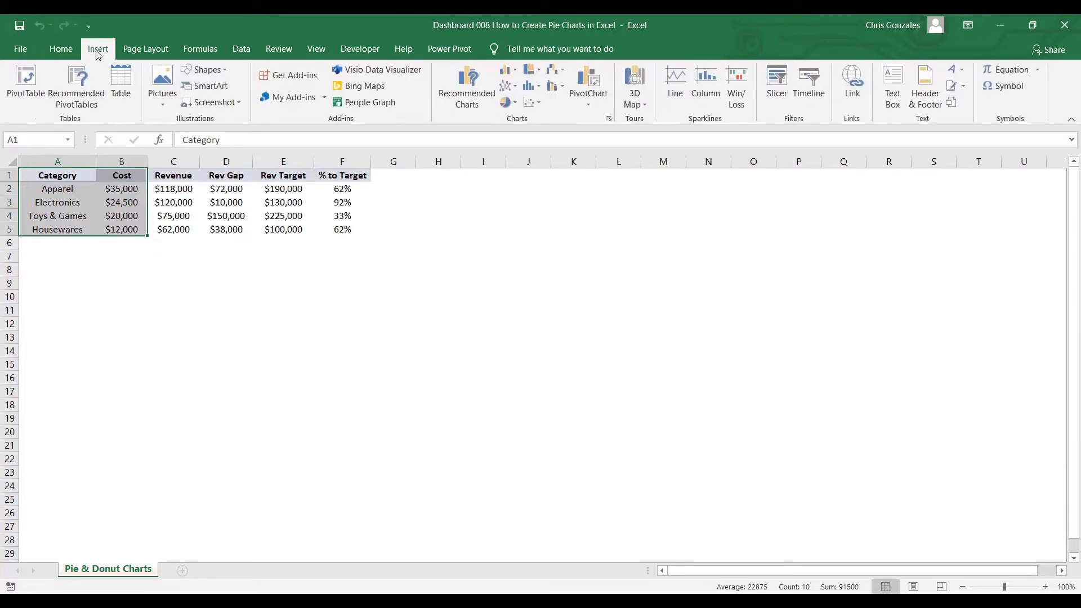
{"action": "left_click", "coordinate": [514, 103]}
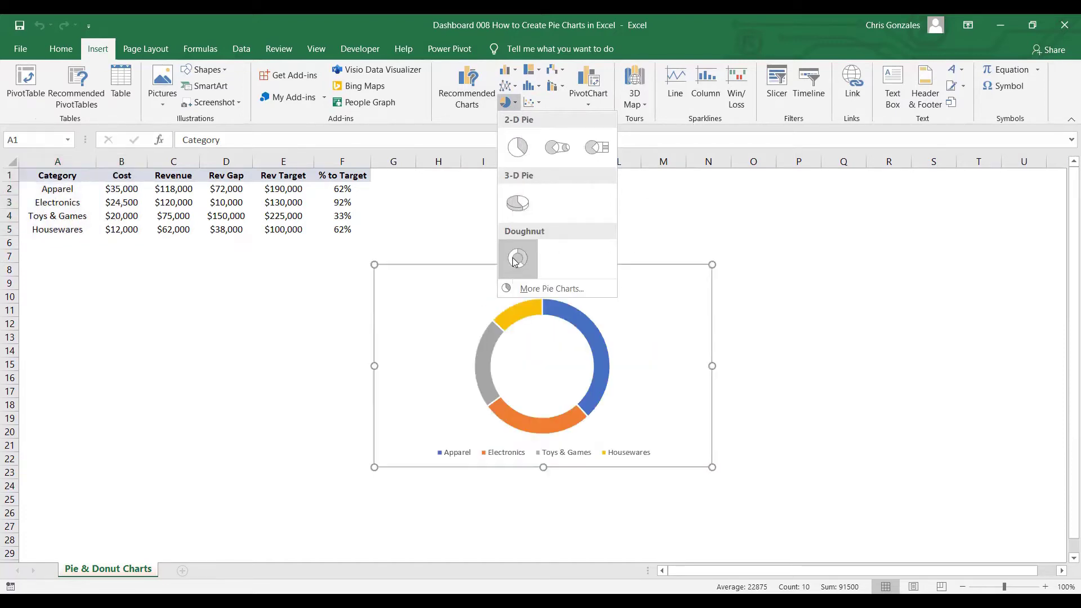
{"action": "left_click", "coordinate": [518, 148]}
Move the pie chart left so it sits beneath the table
{"action": "left_click", "coordinate": [608, 301]}
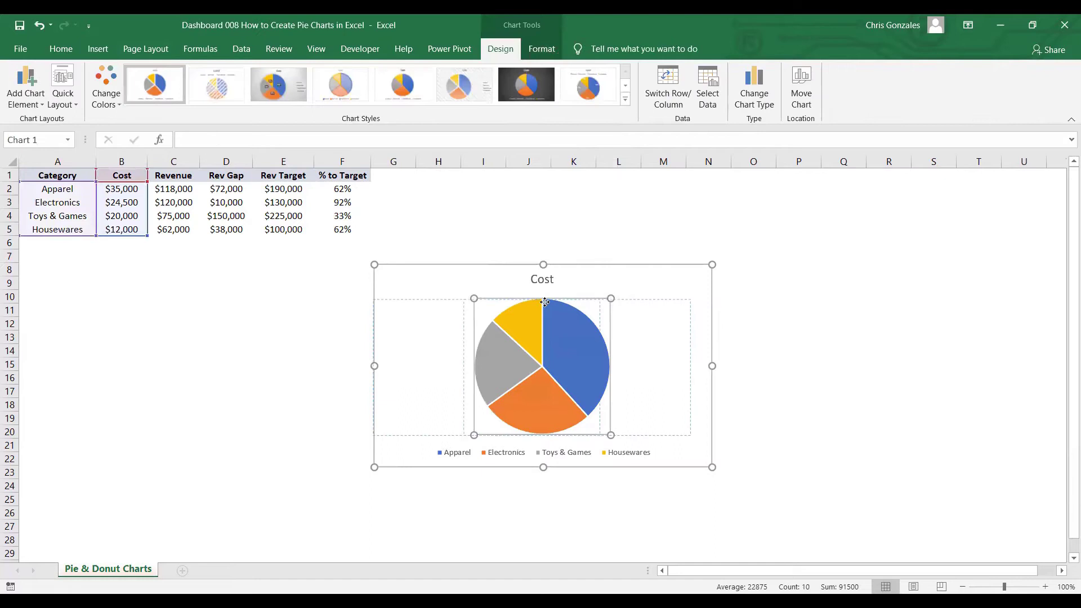
{"action": "left_click_drag", "start_coordinate": [544, 302], "coordinate": [544, 303]}
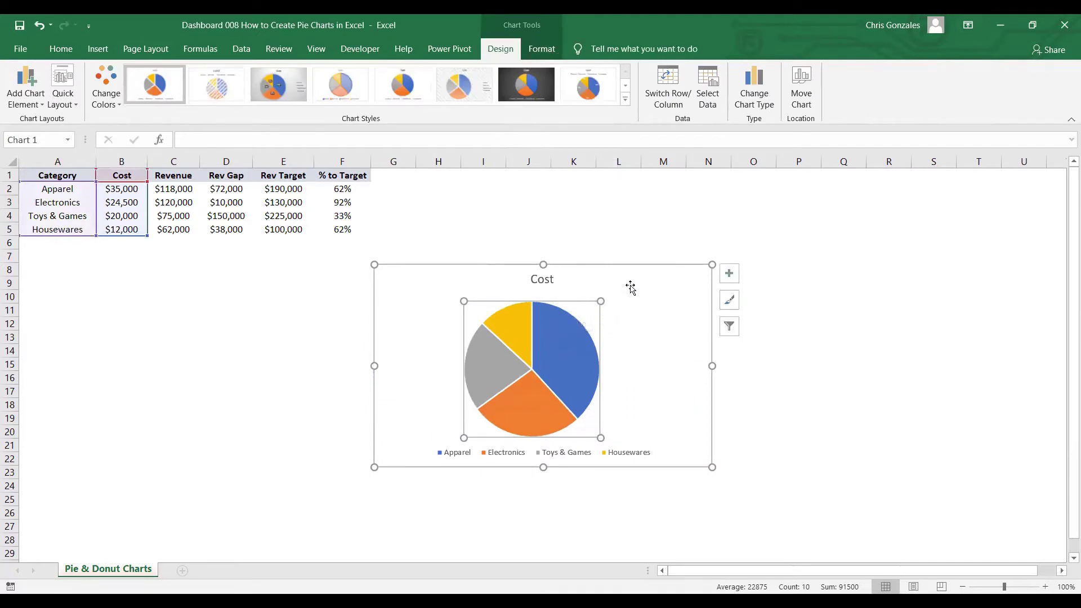
{"action": "left_click_drag", "start_coordinate": [644, 282], "coordinate": [355, 312]}
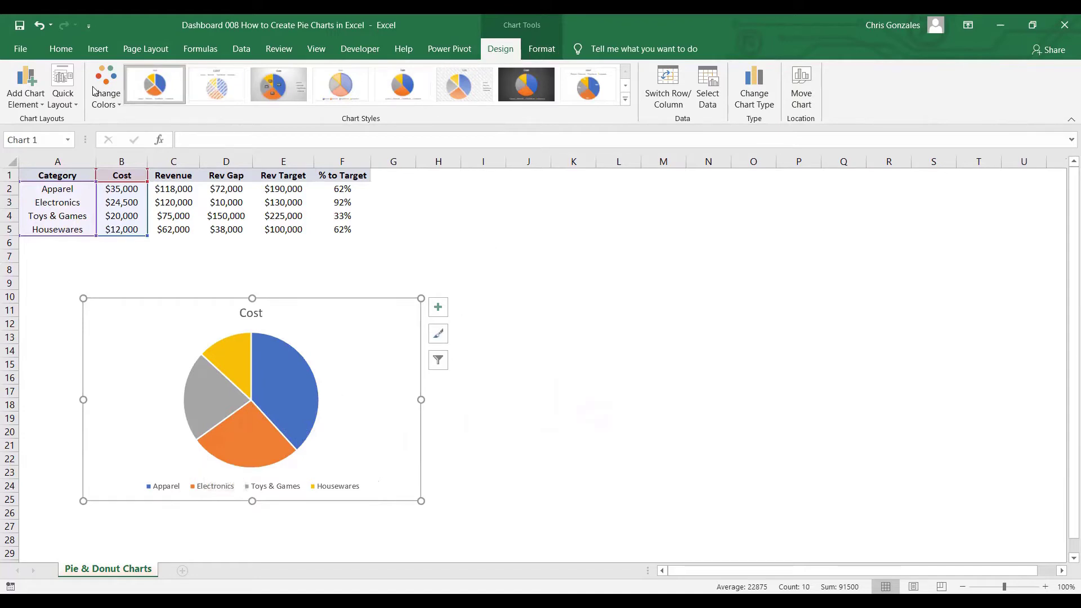
Apply Quick Layout 1 for category and percentage labels, then enlarge the chart
{"action": "left_click", "coordinate": [61, 99]}
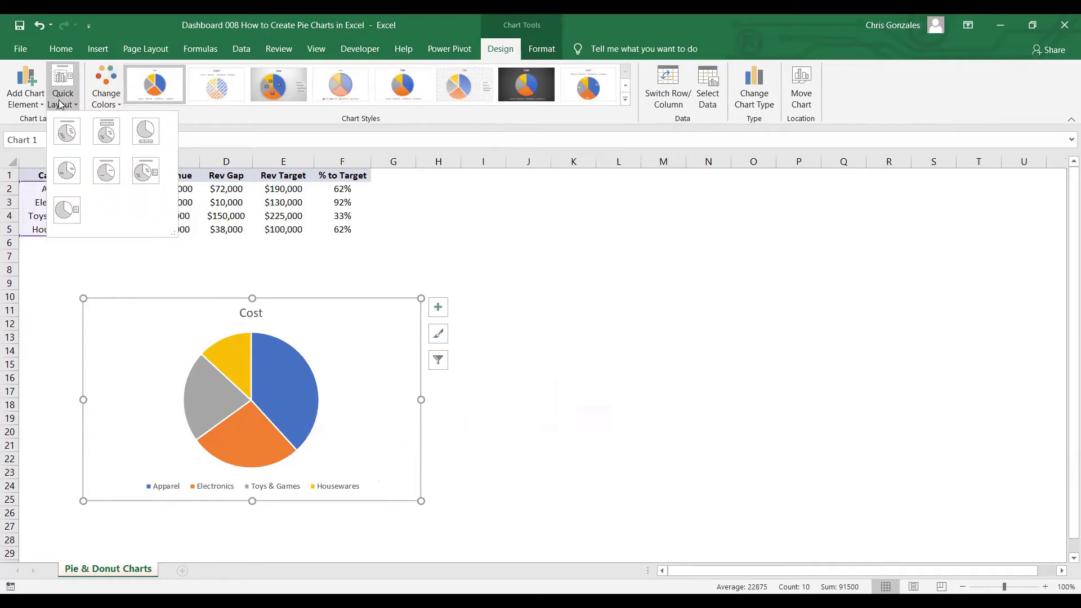
{"action": "left_click", "coordinate": [68, 134]}
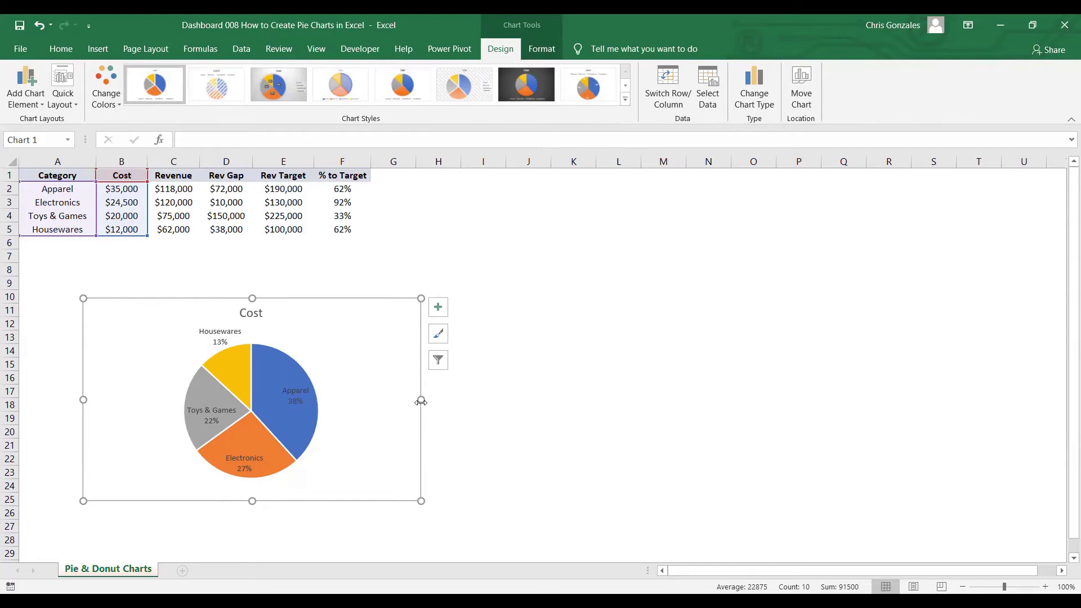
{"action": "left_click_drag", "start_coordinate": [421, 399], "coordinate": [492, 415]}
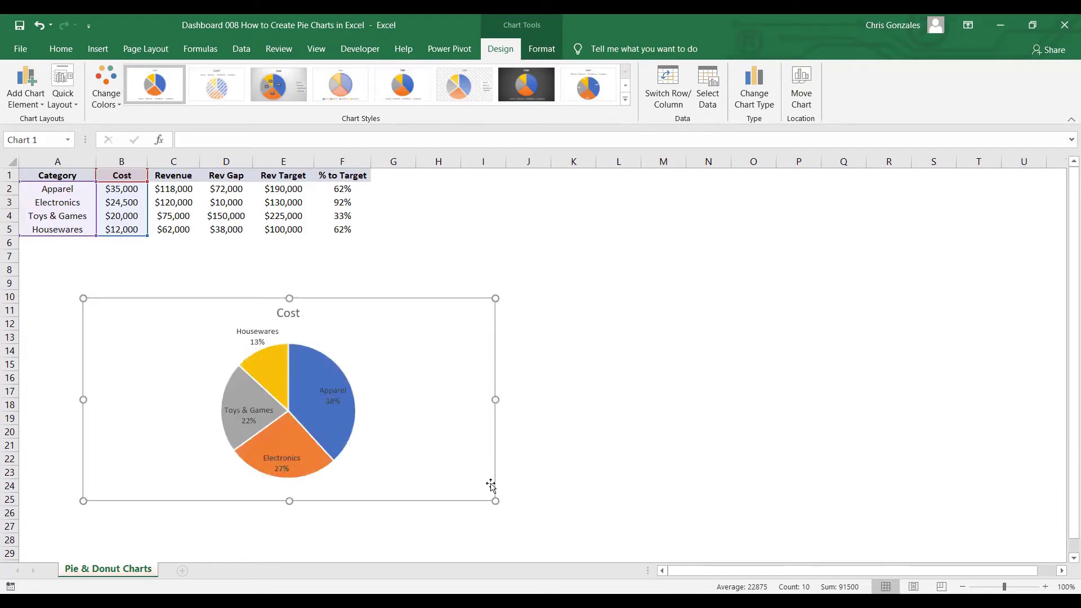
{"action": "left_click", "coordinate": [489, 509]}
{"action": "left_click", "coordinate": [480, 470]}
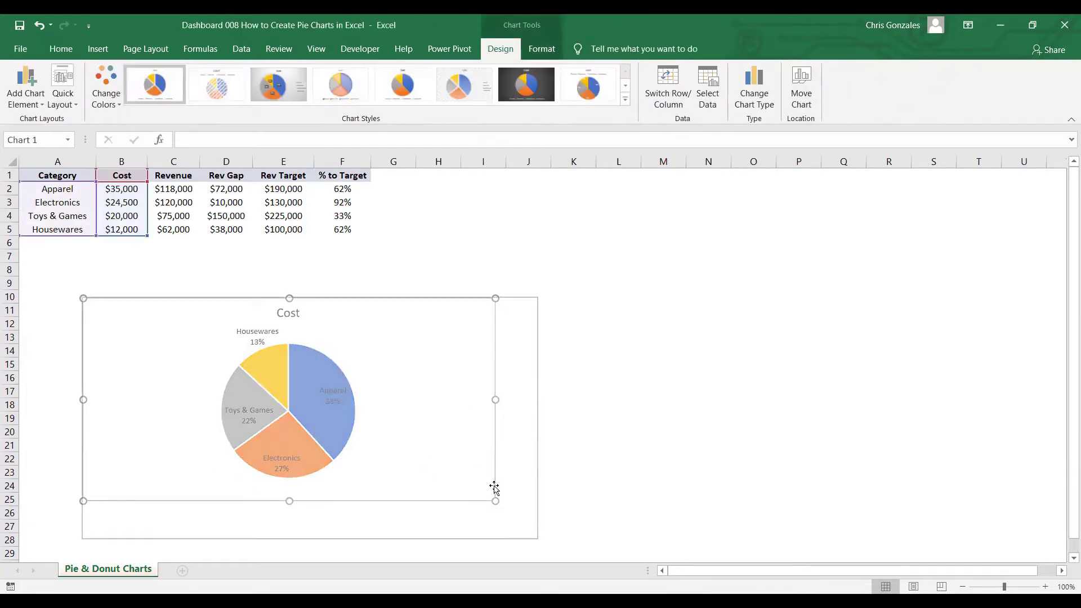
{"action": "left_click_drag", "start_coordinate": [494, 488], "coordinate": [544, 556]}
Change the pie chart title from 'Cost' to 'Percentage Cost per Category'
{"action": "scroll", "coordinate": [451, 403], "scroll_direction": "down", "scroll_amount": 2}
{"action": "scroll", "coordinate": [441, 395], "scroll_direction": "up", "scroll_amount": 1}
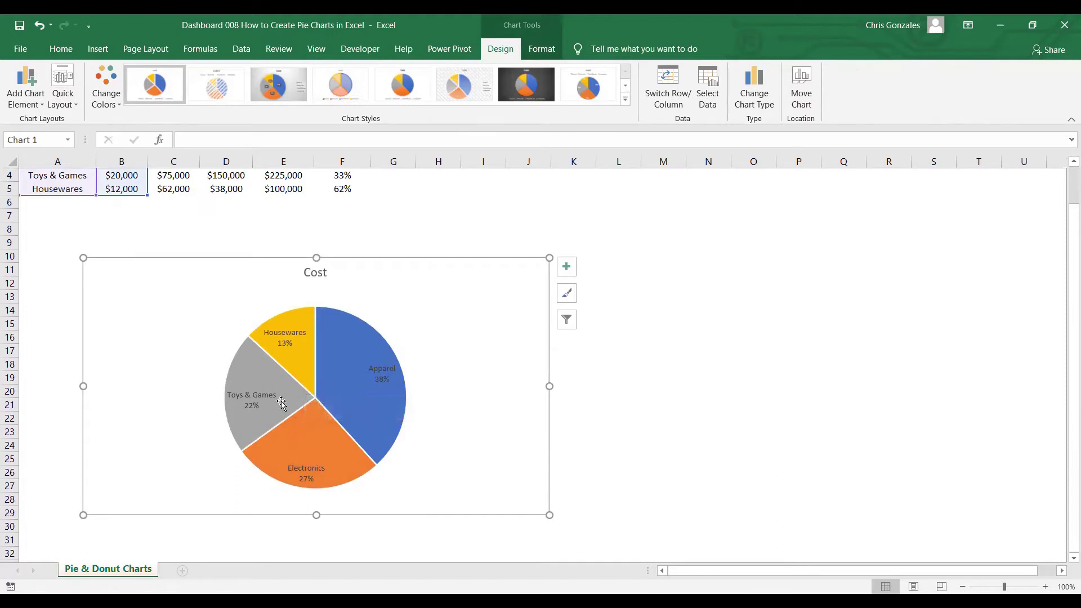
{"action": "double_click", "coordinate": [306, 273]}
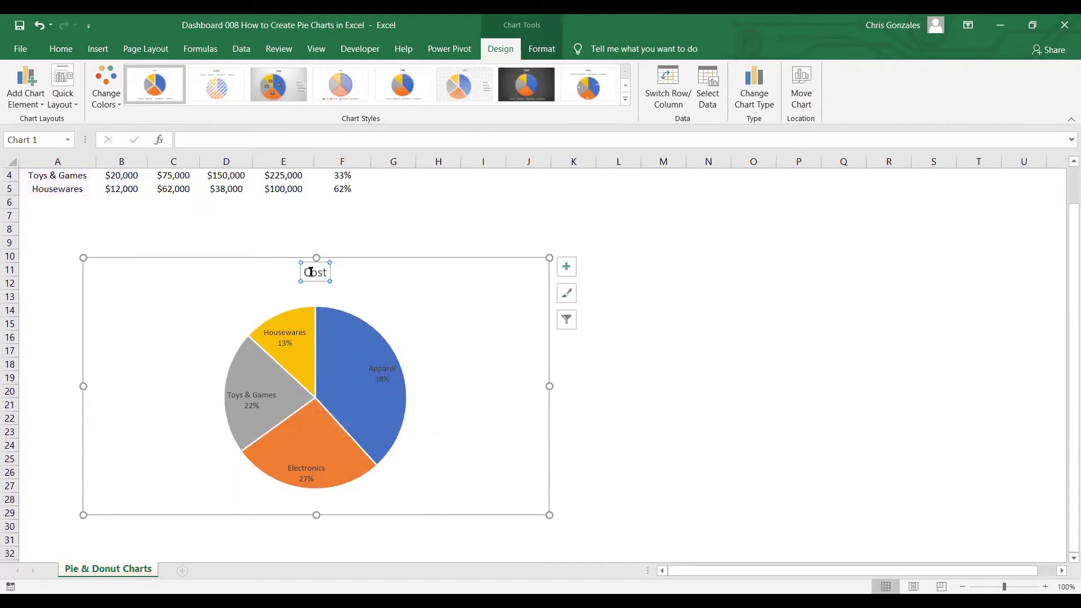
{"action": "left_click_drag", "start_coordinate": [305, 273], "coordinate": [335, 273]}
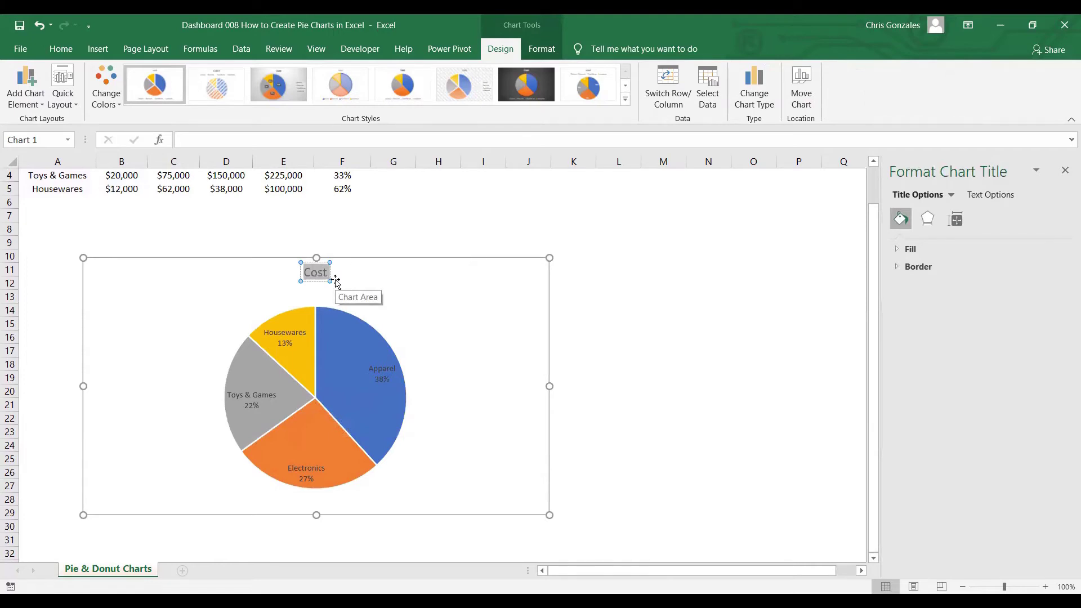
{"action": "type", "text": "P"}
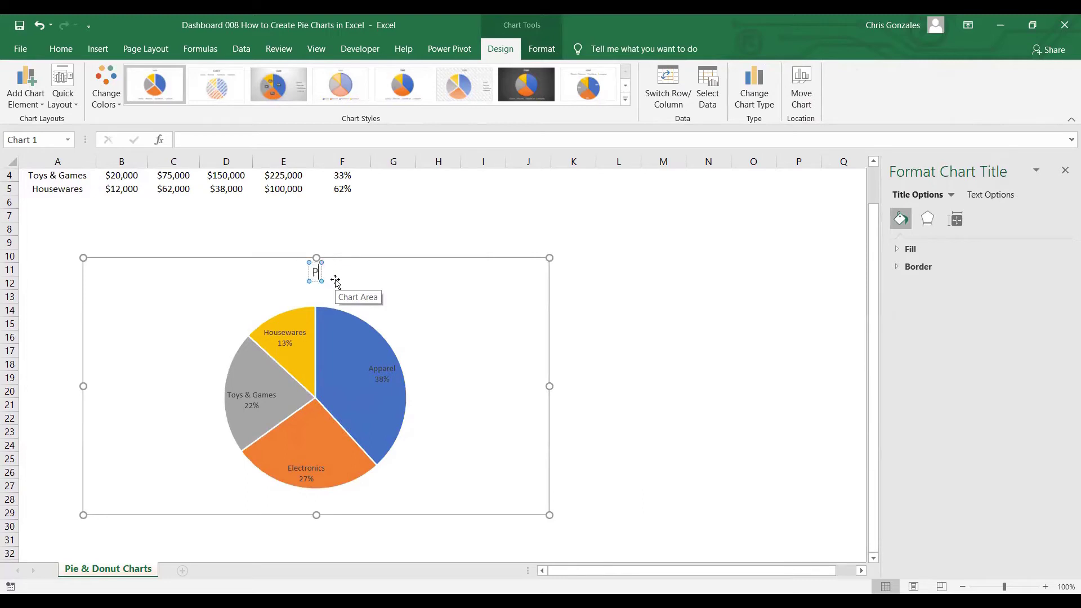
{"action": "type", "text": "ercentag"}
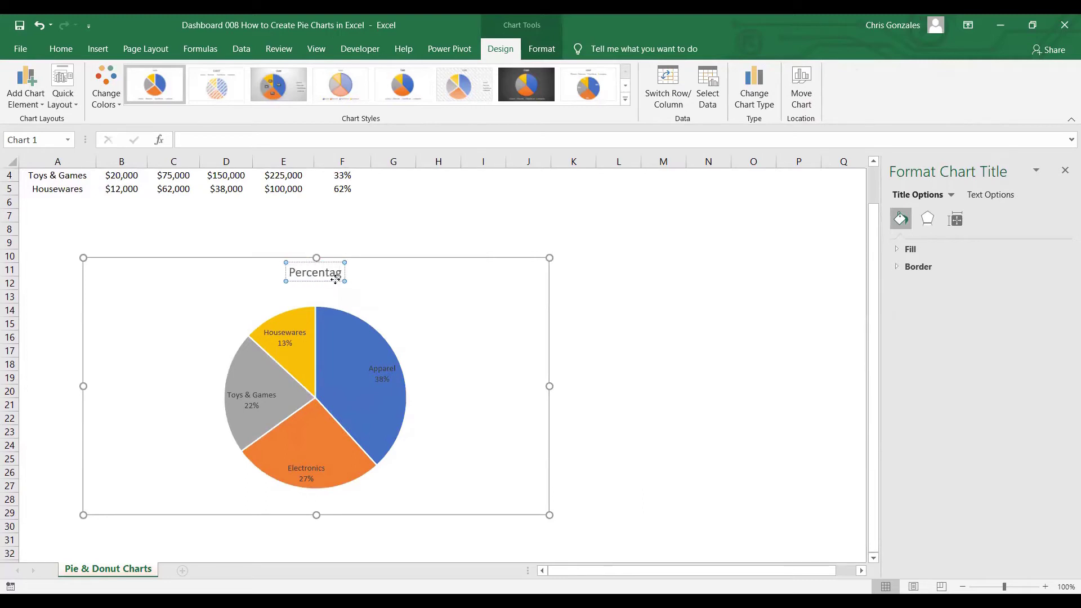
{"action": "type", "text": "e Cost"}
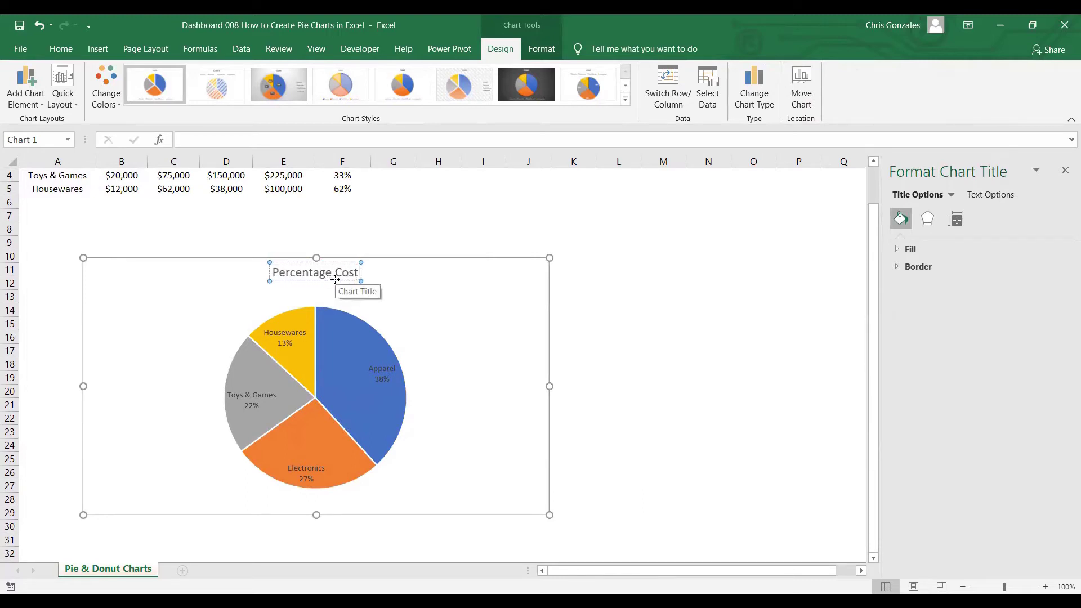
{"action": "type", "text": " per"}
{"action": "scroll", "coordinate": [334, 279], "scroll_direction": "up", "scroll_amount": 1}
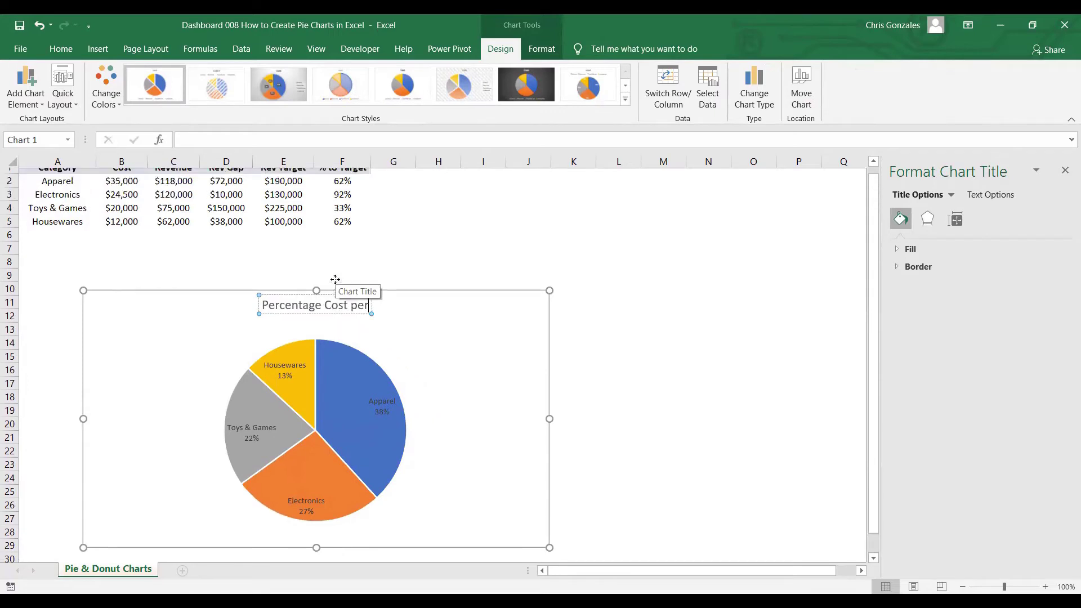
{"action": "type", "text": "Category"}
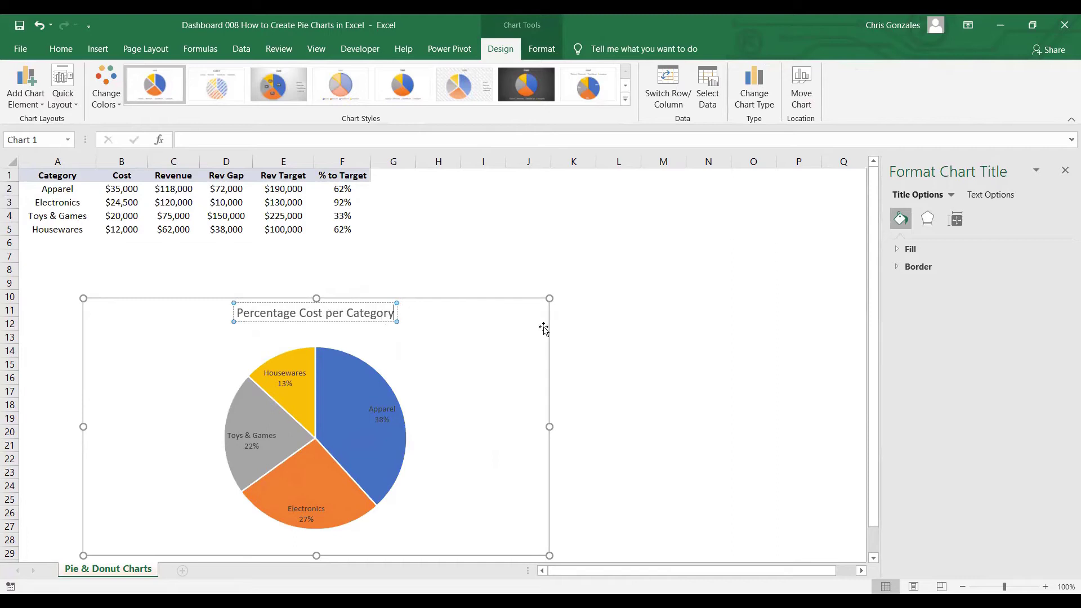
{"action": "left_click", "coordinate": [584, 338]}
Drag the pie chart's corner inward to make it more compact
{"action": "scroll", "coordinate": [535, 346], "scroll_direction": "down", "scroll_amount": 2}
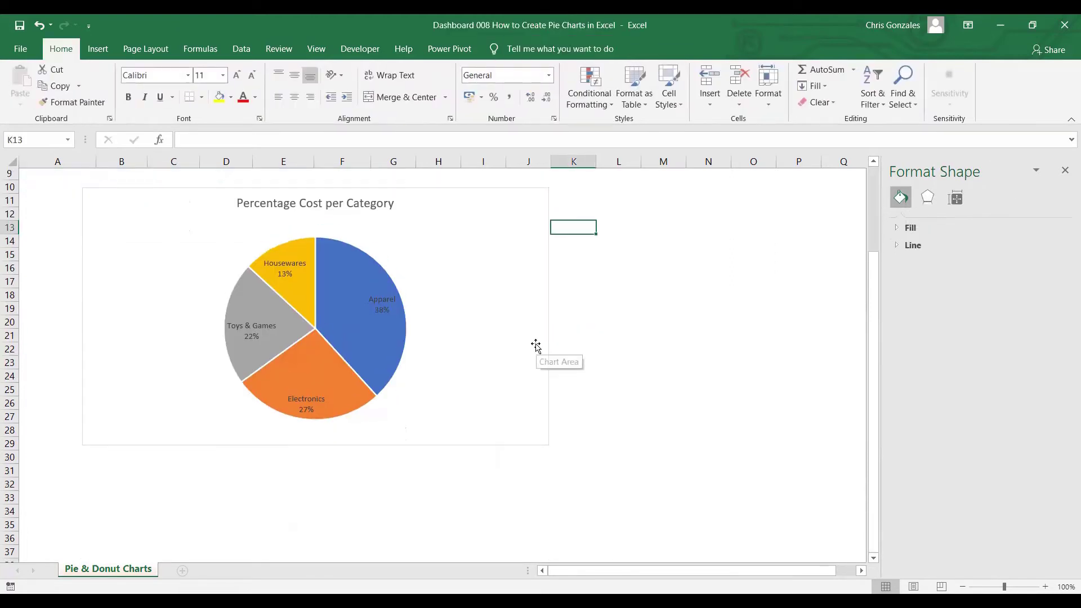
{"action": "left_click", "coordinate": [531, 338]}
{"action": "left_click_drag", "start_coordinate": [547, 470], "coordinate": [323, 456]}
{"action": "scroll", "coordinate": [353, 416], "scroll_direction": "up", "scroll_amount": 2}
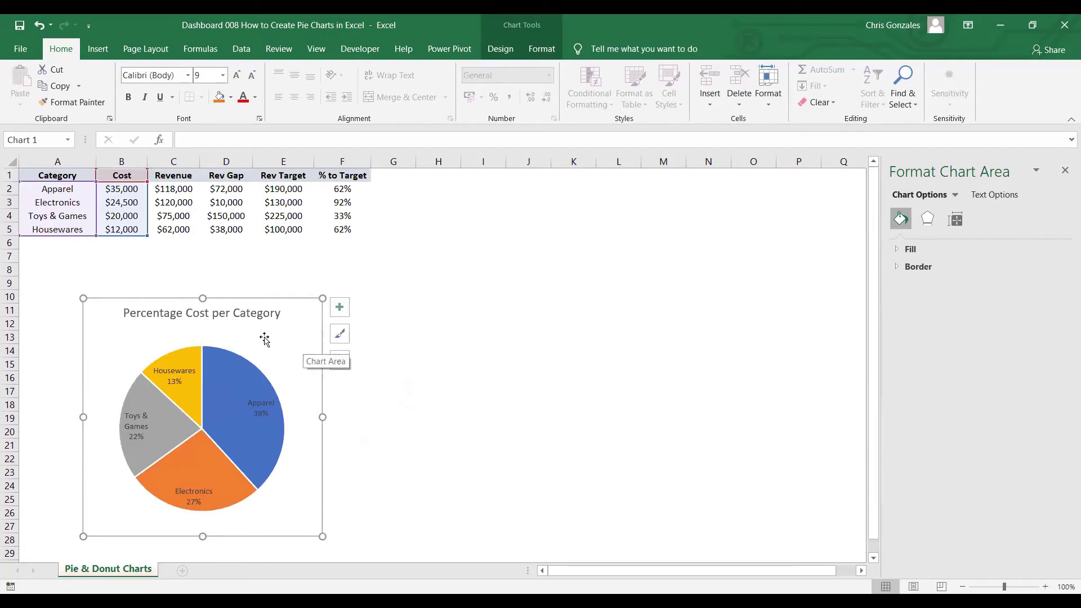
Insert a doughnut chart from the Category and Cost data in A1:B5
{"action": "left_click", "coordinate": [62, 178]}
{"action": "left_click_drag", "start_coordinate": [62, 178], "coordinate": [110, 225]}
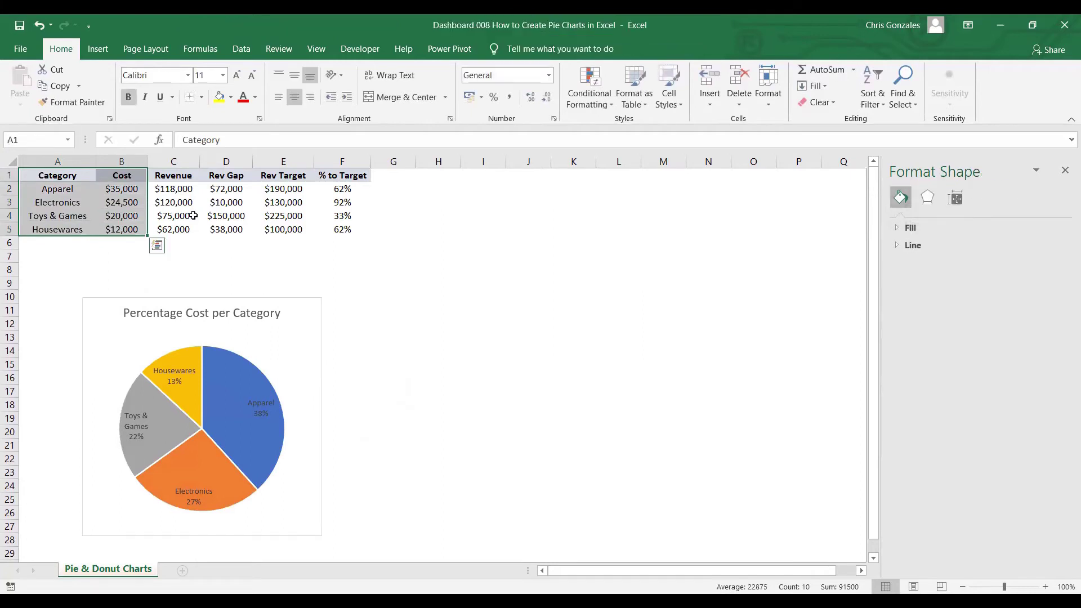
{"action": "left_click", "coordinate": [1064, 170]}
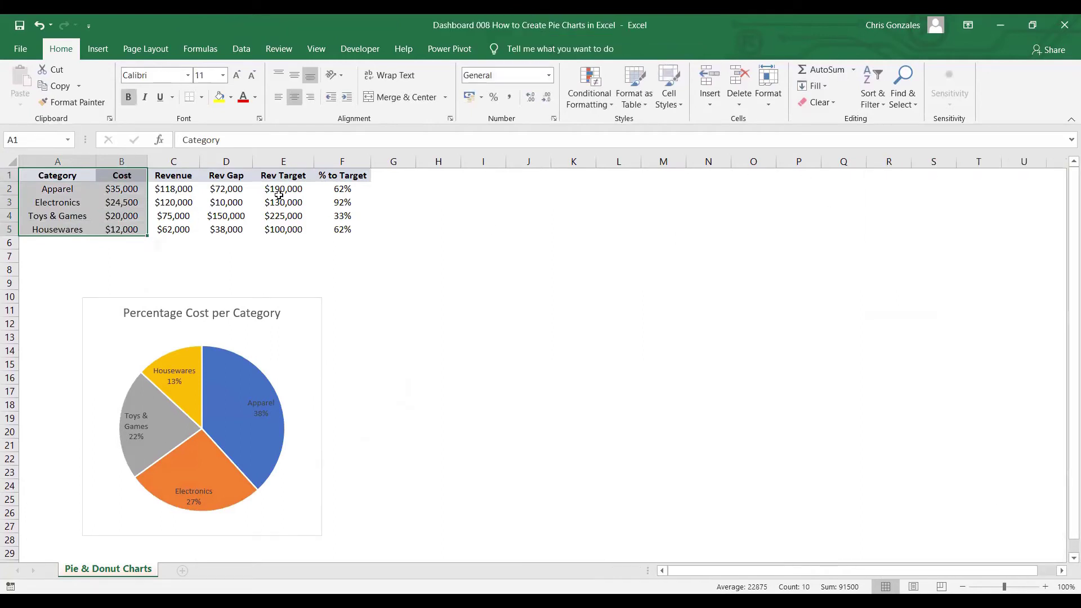
{"action": "left_click", "coordinate": [93, 50]}
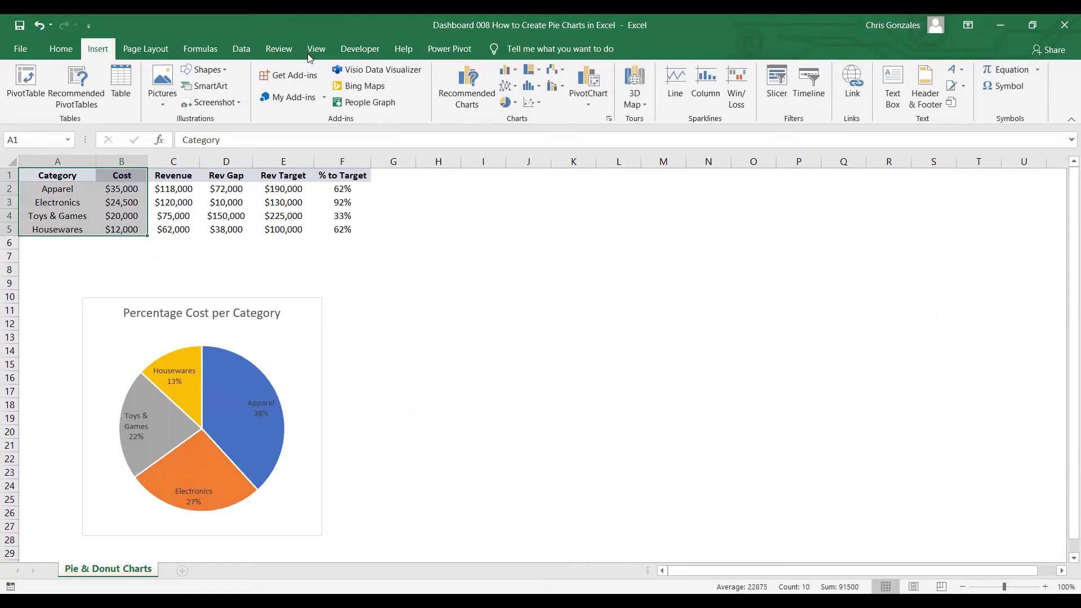
{"action": "left_click", "coordinate": [514, 103]}
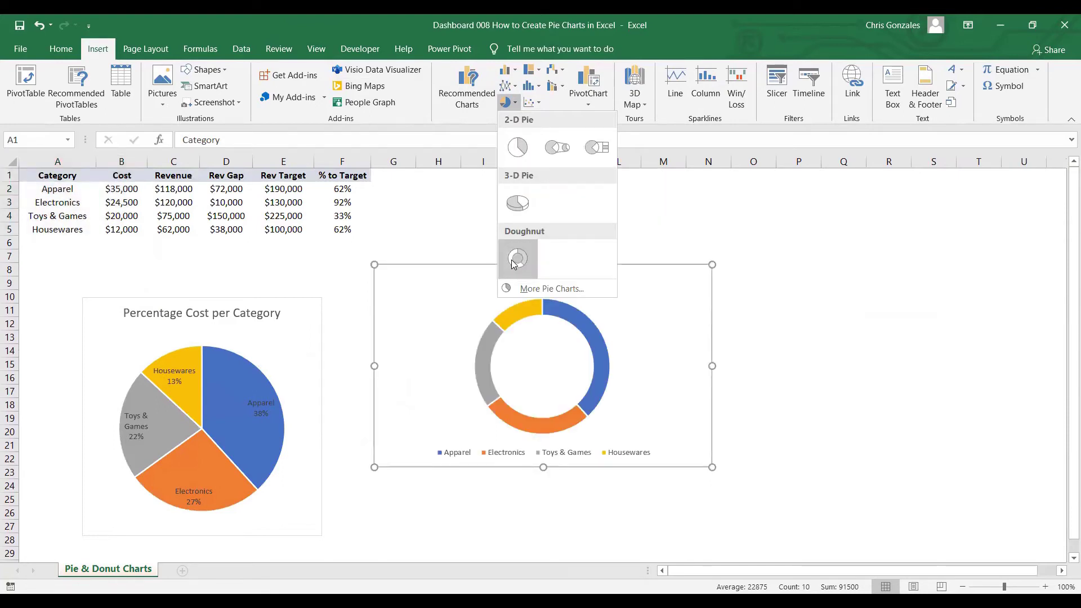
{"action": "left_click", "coordinate": [513, 264]}
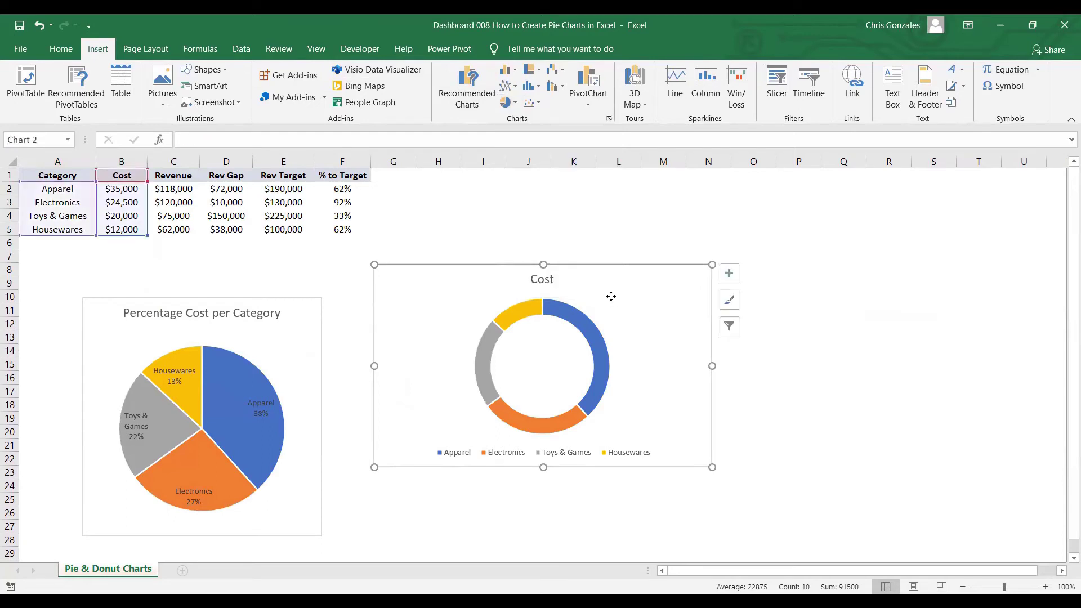
Position the doughnut chart beside the pie chart and apply Quick Layout 1
{"action": "left_click_drag", "start_coordinate": [610, 296], "coordinate": [591, 306]}
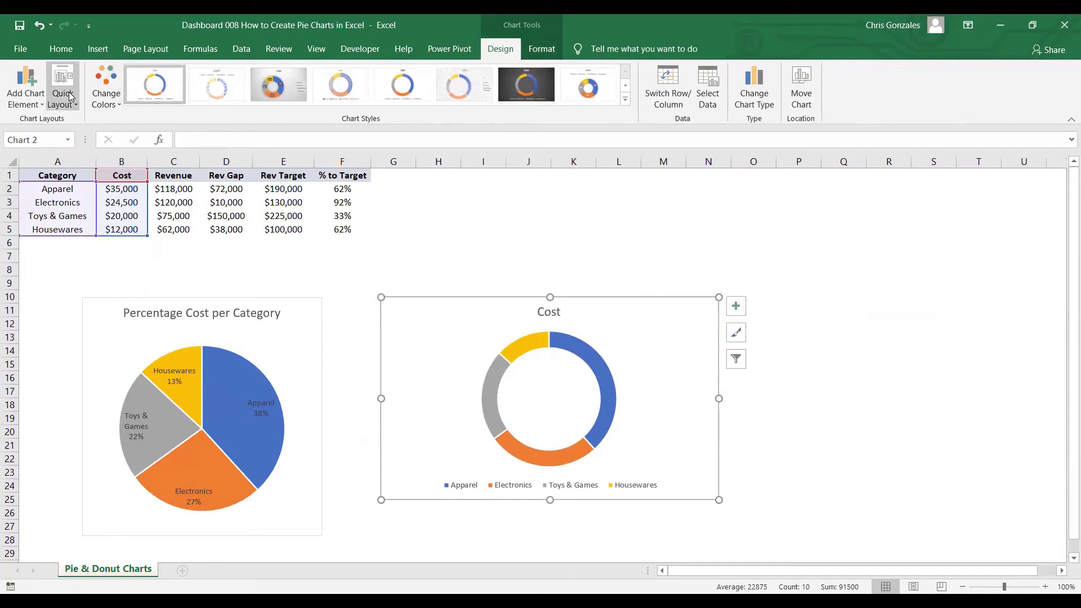
{"action": "left_click", "coordinate": [71, 96]}
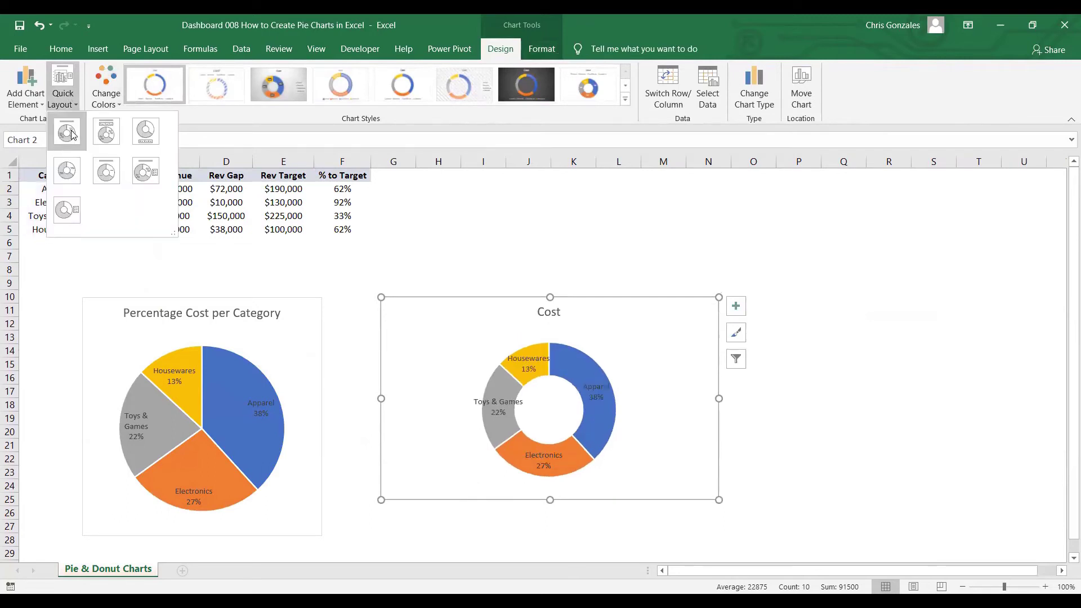
{"action": "left_click", "coordinate": [69, 133]}
Resize the doughnut chart to match the pie chart
{"action": "scroll", "coordinate": [619, 383], "scroll_direction": "down", "scroll_amount": 1}
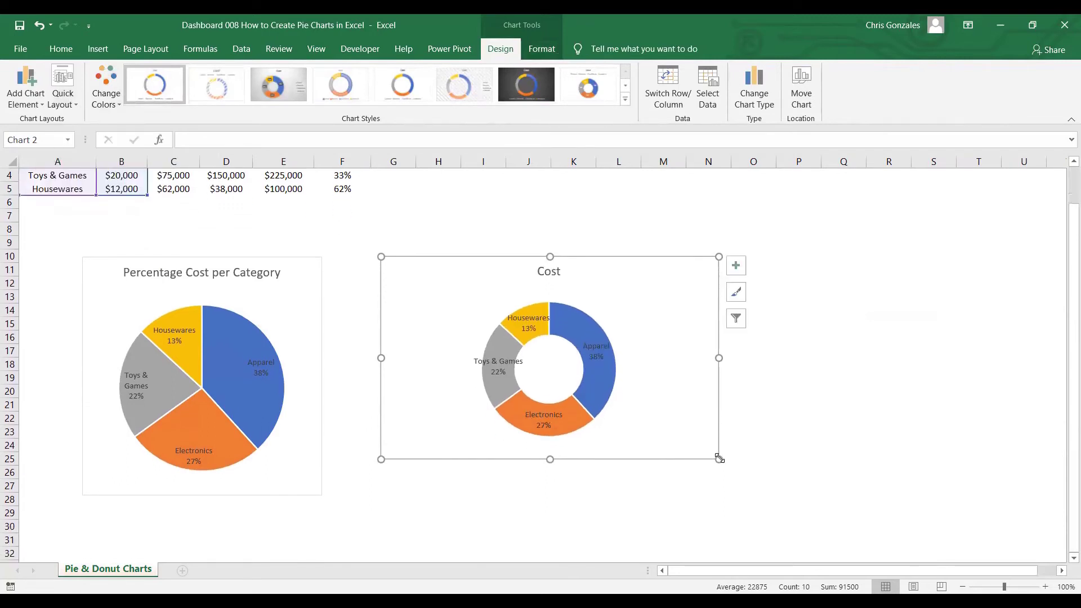
{"action": "left_click_drag", "start_coordinate": [720, 458], "coordinate": [683, 494]}
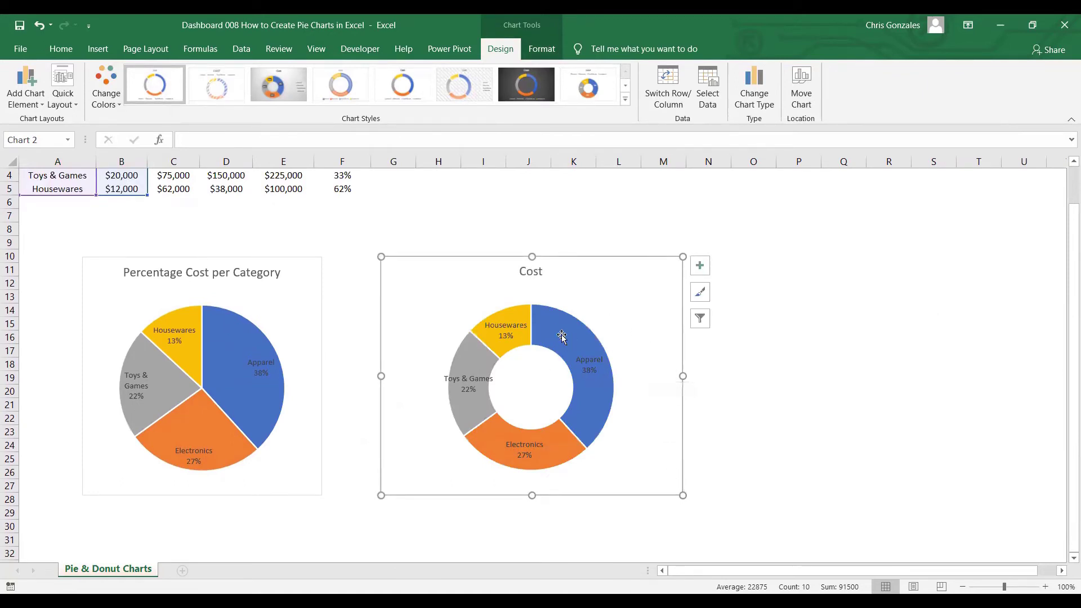
{"action": "mouse_move", "coordinate": [554, 340]}
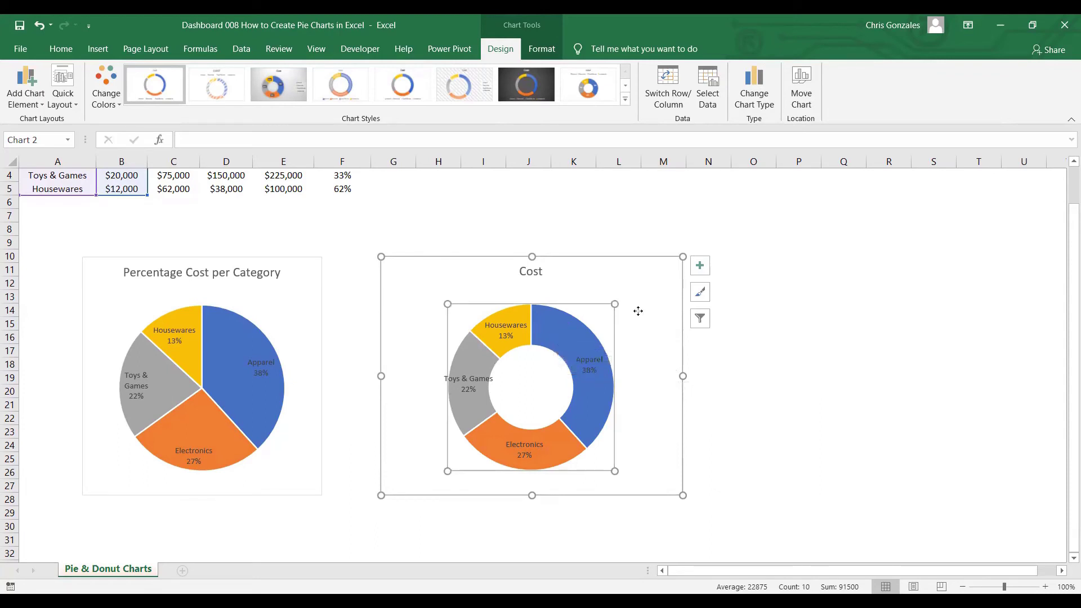
Replace the doughnut chart title 'Cost' with 'Percentage Cost per Category'
{"action": "double_click", "coordinate": [531, 272]}
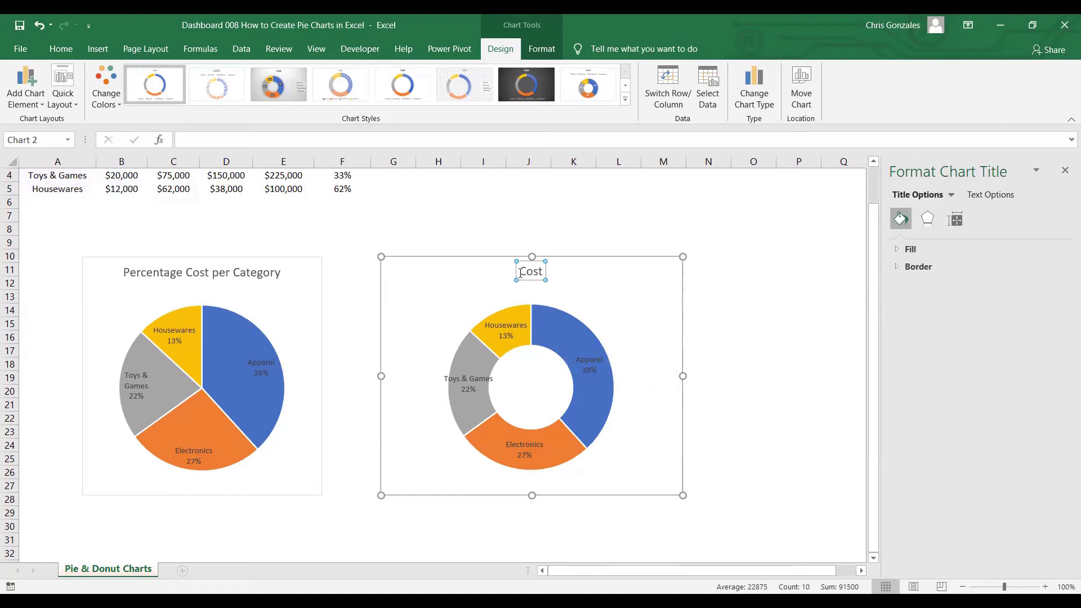
{"action": "double_click", "coordinate": [545, 272]}
{"action": "type", "text": "Per"}
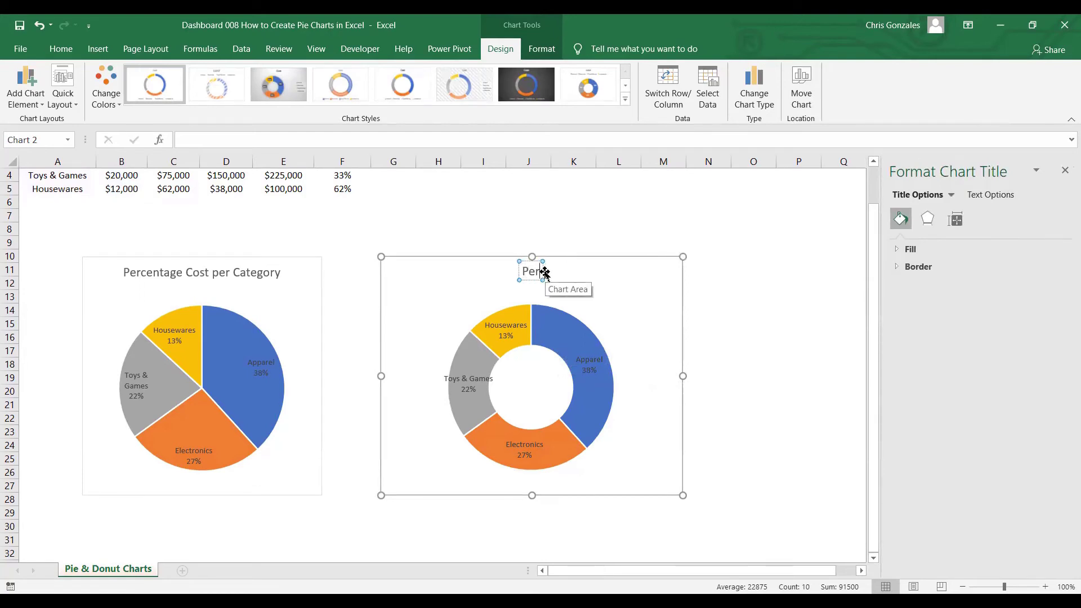
{"action": "type", "text": "centage "}
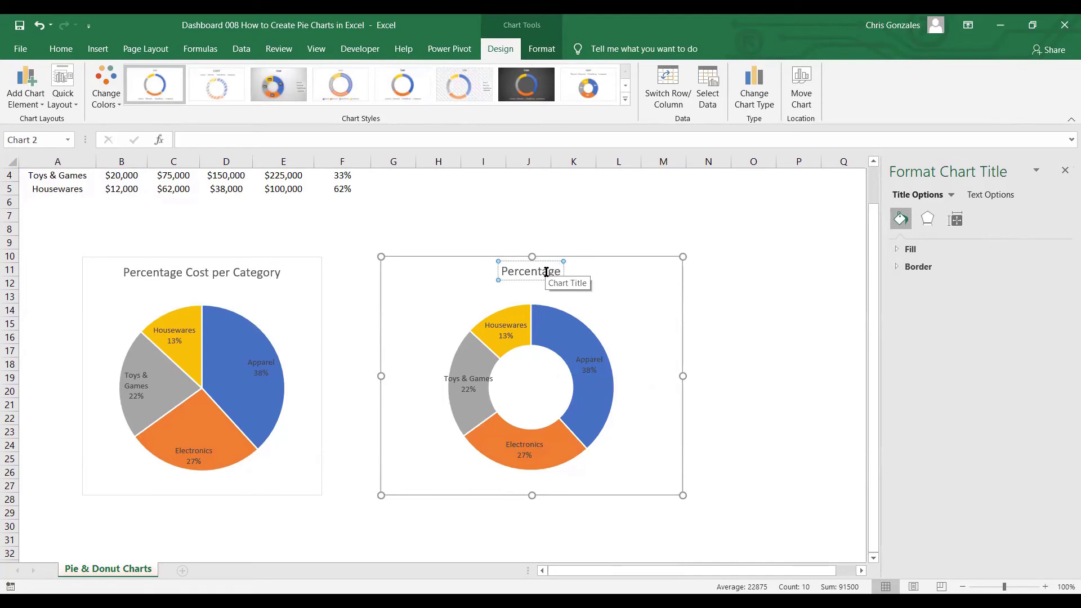
{"action": "type", "text": "Cost"}
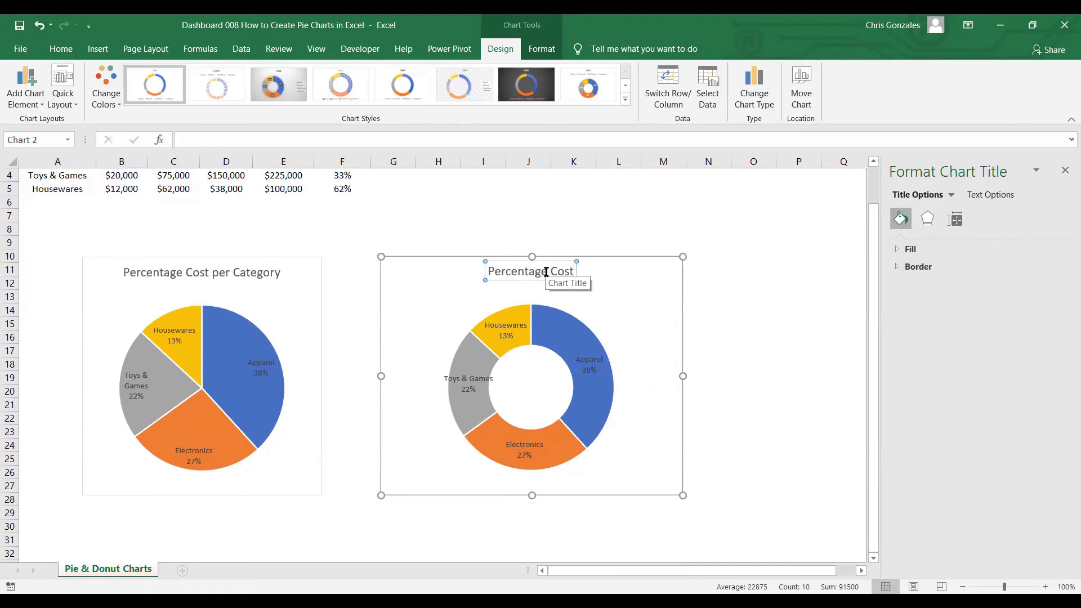
{"action": "type", "text": "per"}
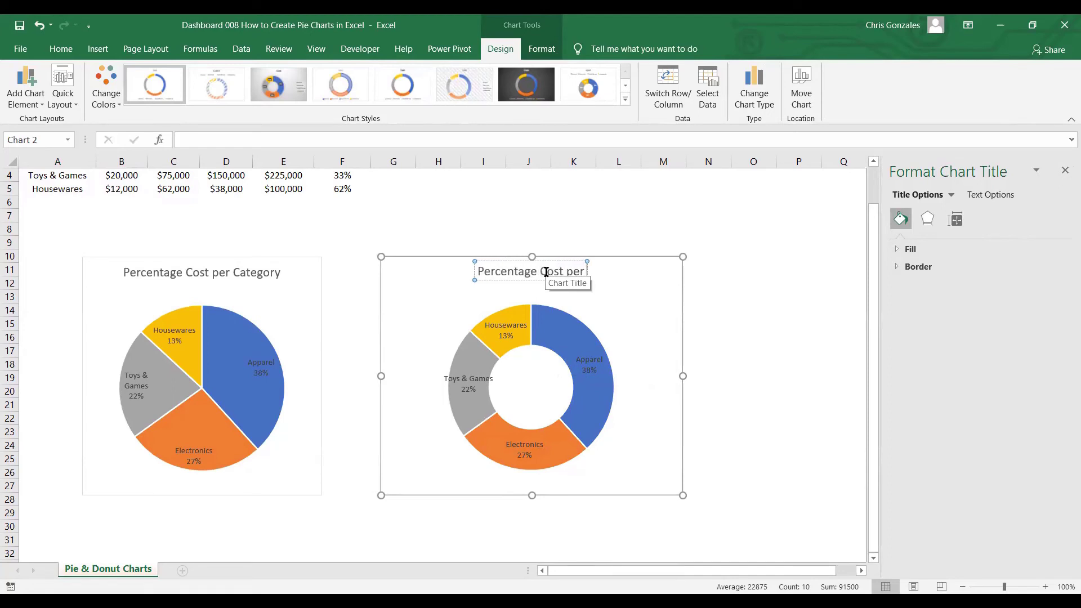
{"action": "type", "text": " Category"}
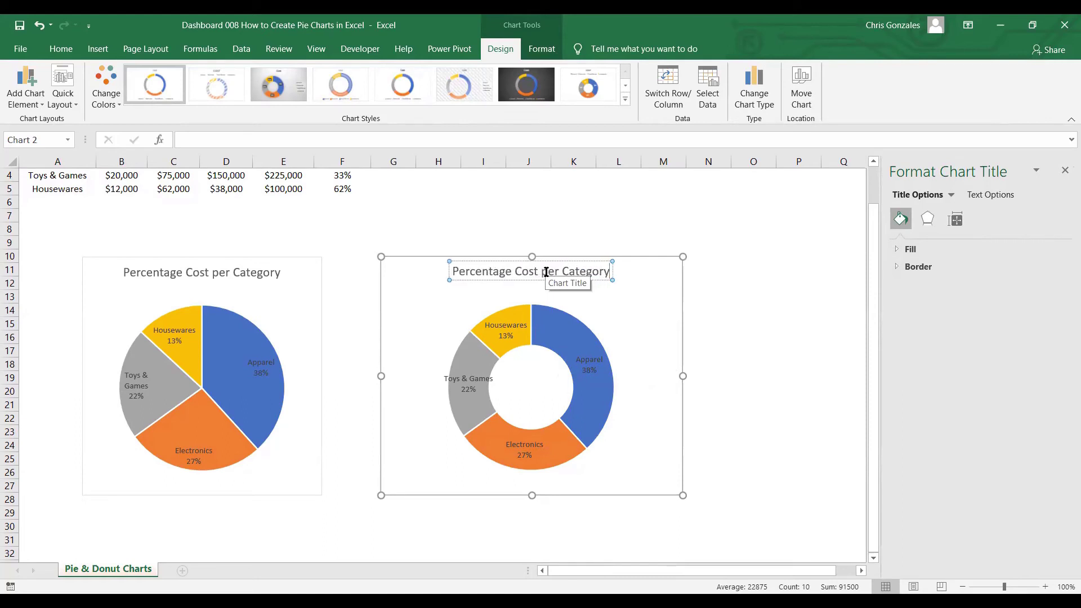
{"action": "left_click", "coordinate": [712, 390]}
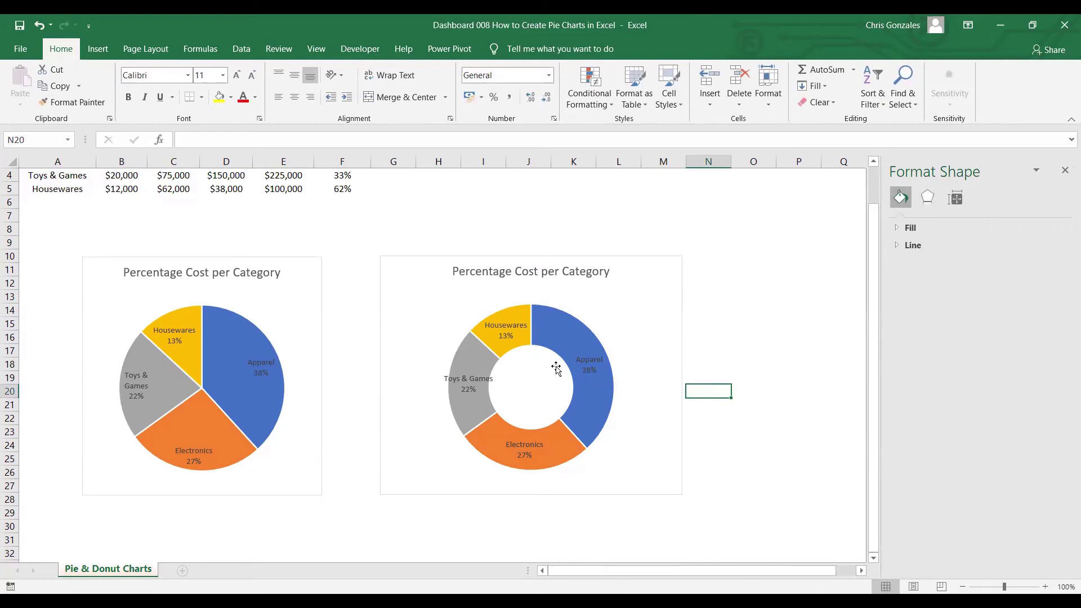
Select the doughnut series, then close its formatting pane
{"action": "left_click", "coordinate": [565, 350]}
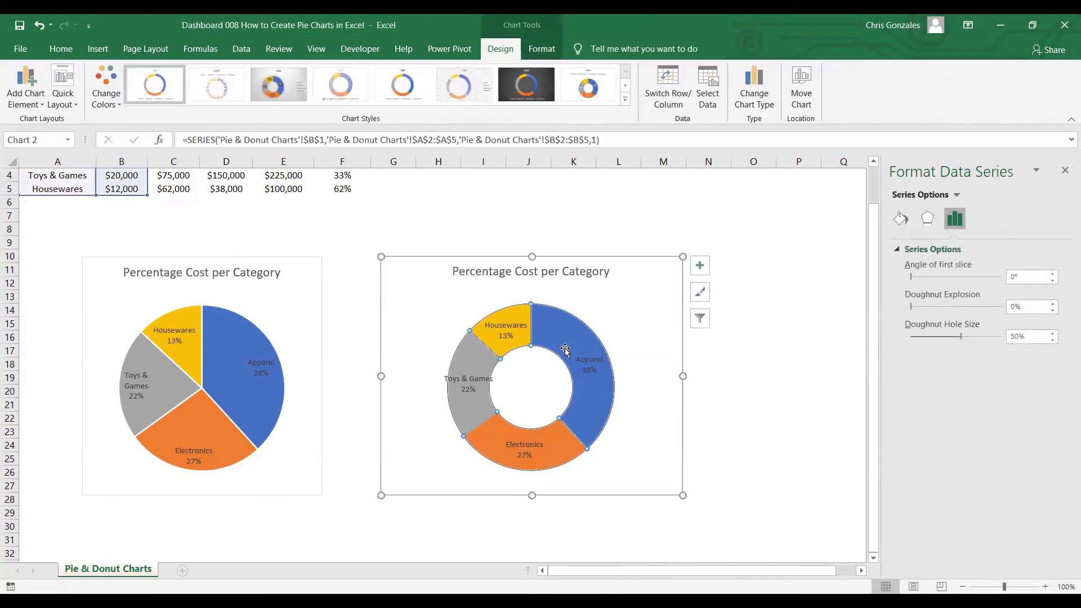
{"action": "mouse_move", "coordinate": [563, 332]}
{"action": "left_click", "coordinate": [1064, 171]}
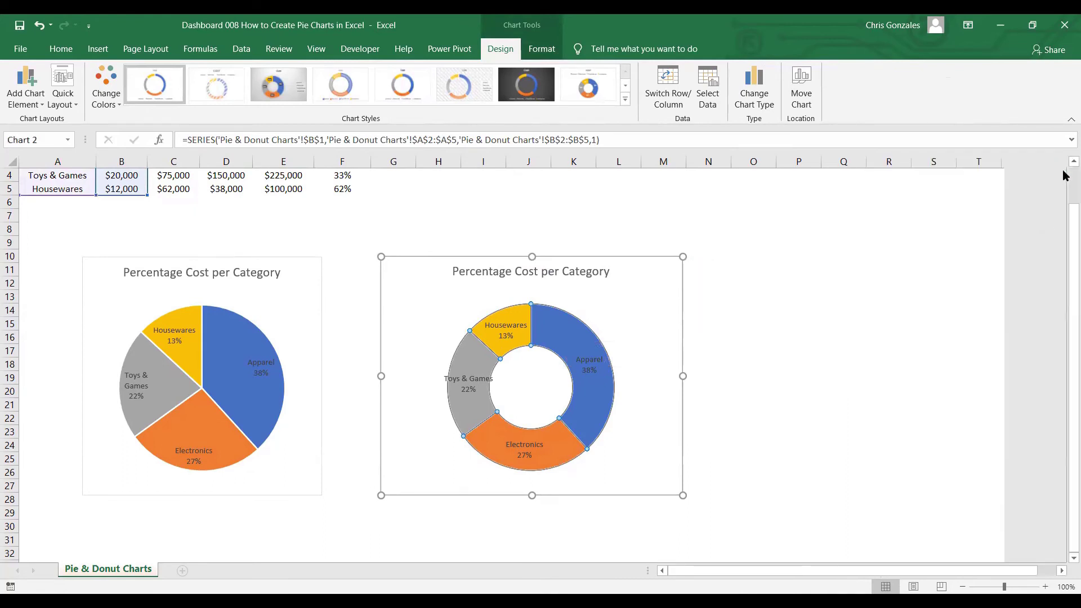
Set the first-slice angle to 76° and the doughnut hole size to 37%
{"action": "double_click", "coordinate": [575, 345]}
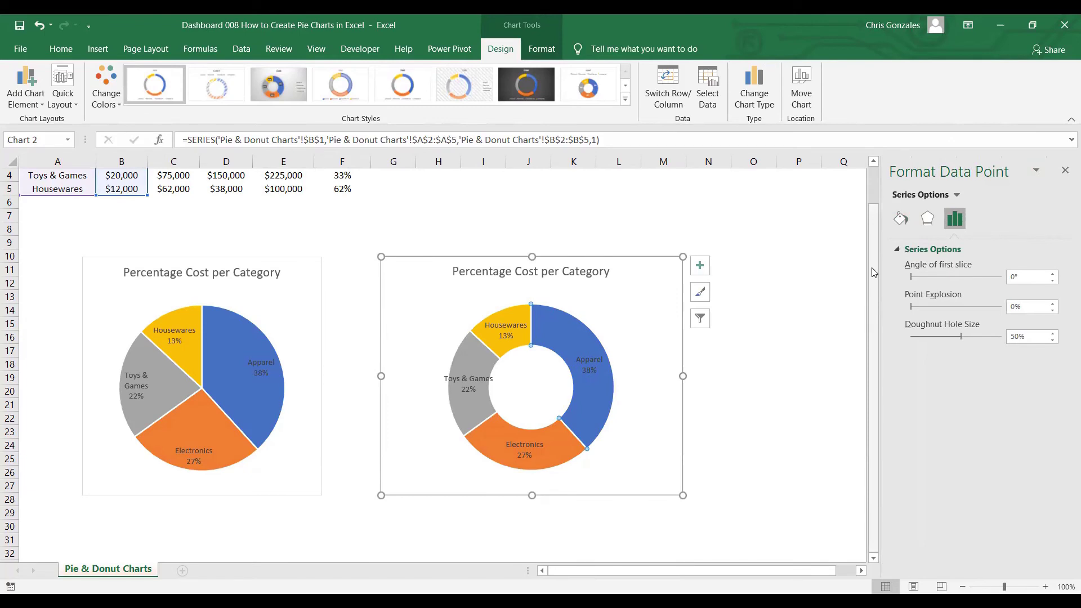
{"action": "left_click_drag", "start_coordinate": [911, 277], "coordinate": [929, 308]}
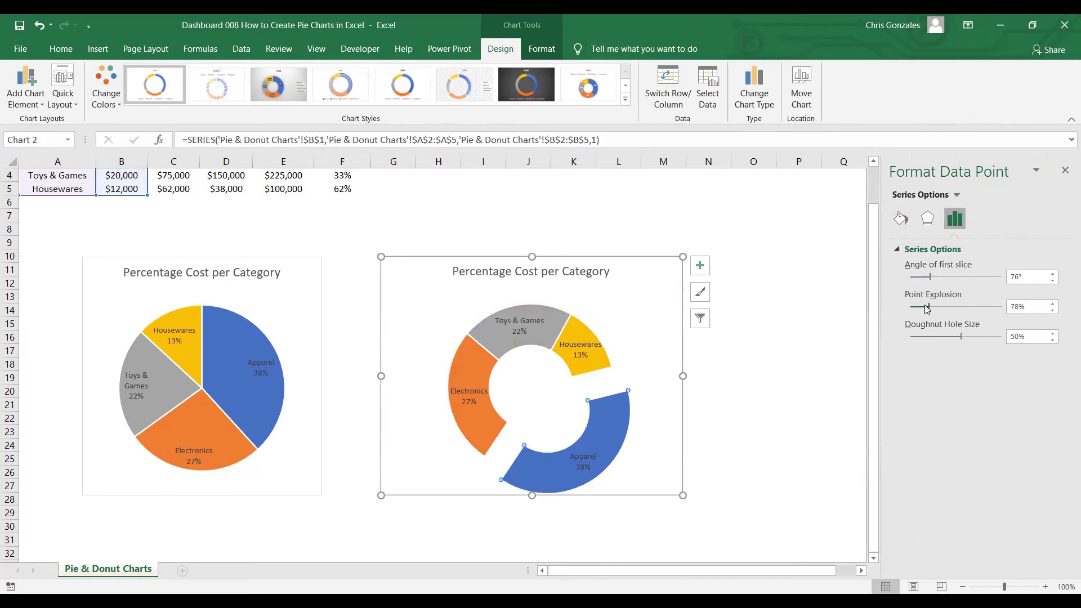
{"action": "left_click_drag", "start_coordinate": [930, 306], "coordinate": [910, 306]}
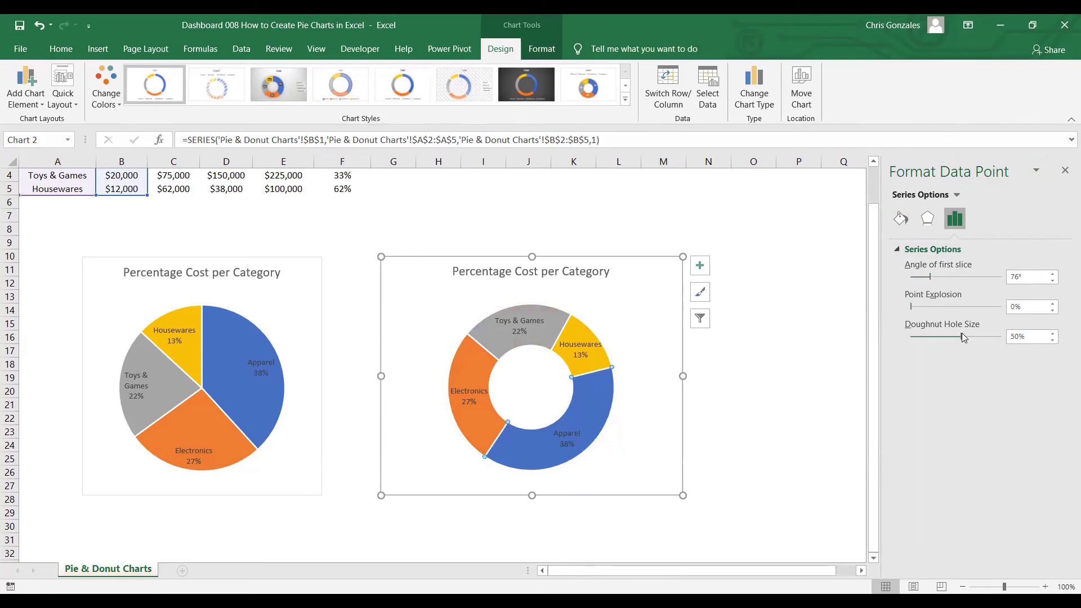
{"action": "left_click_drag", "start_coordinate": [966, 333], "coordinate": [939, 334]}
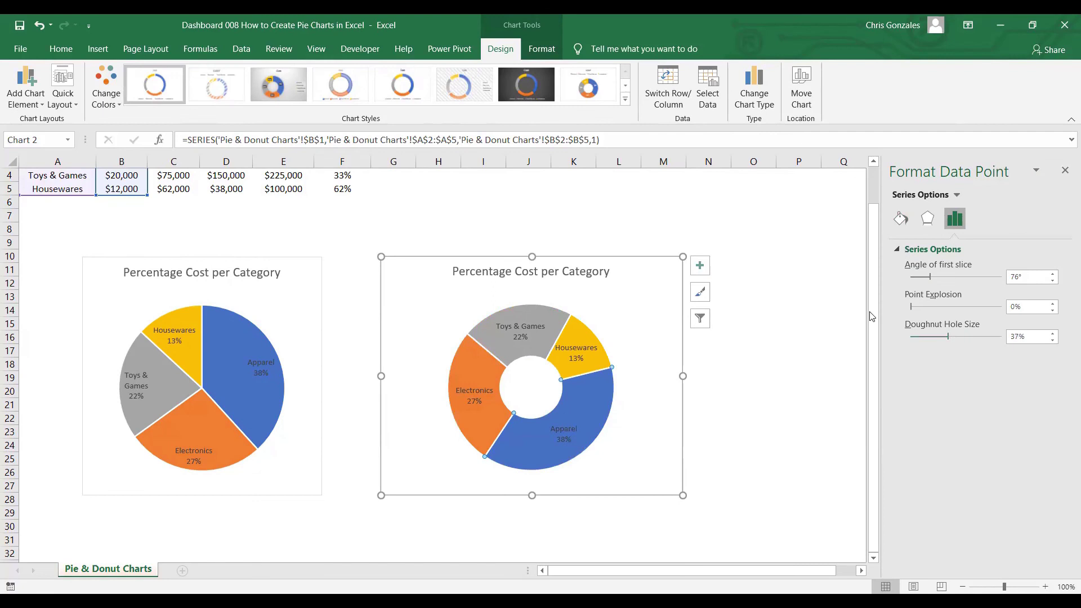
{"action": "left_click", "coordinate": [1064, 172]}
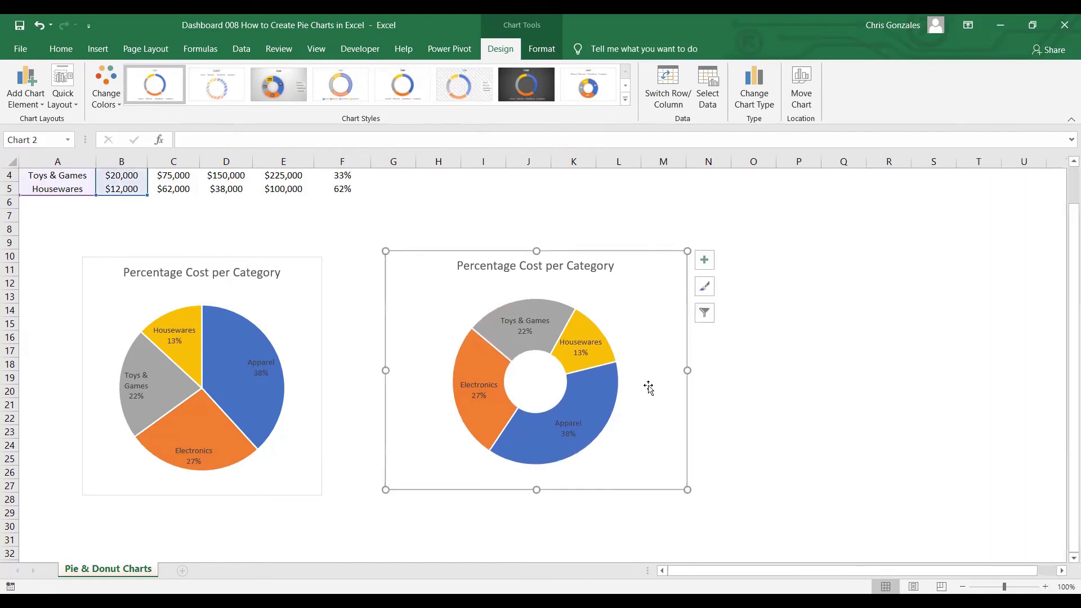
{"action": "left_click", "coordinate": [802, 389]}
{"action": "scroll", "coordinate": [753, 399], "scroll_direction": "up", "scroll_amount": 1}
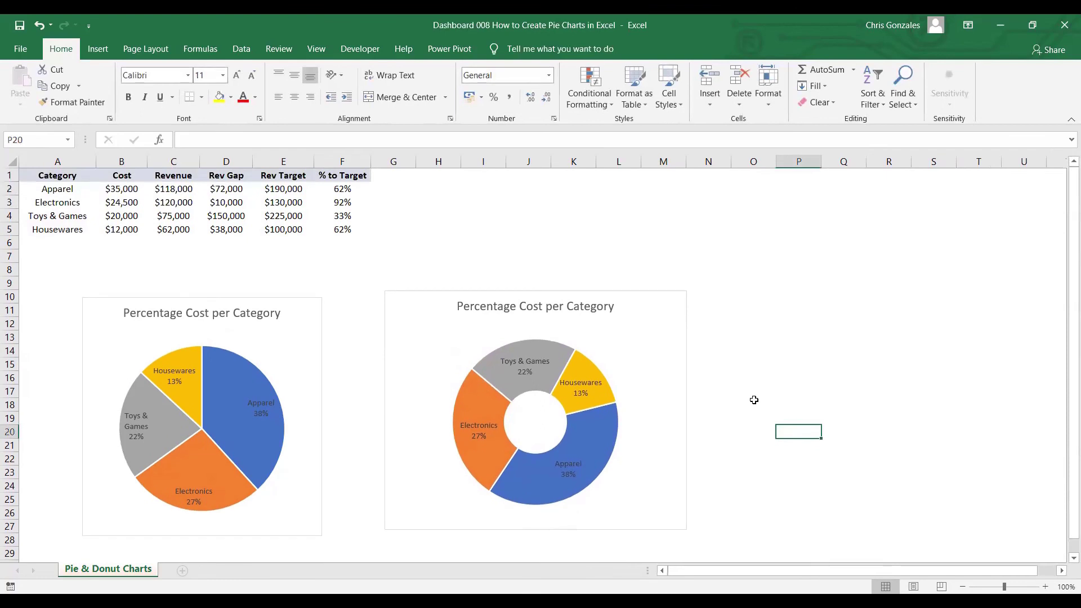